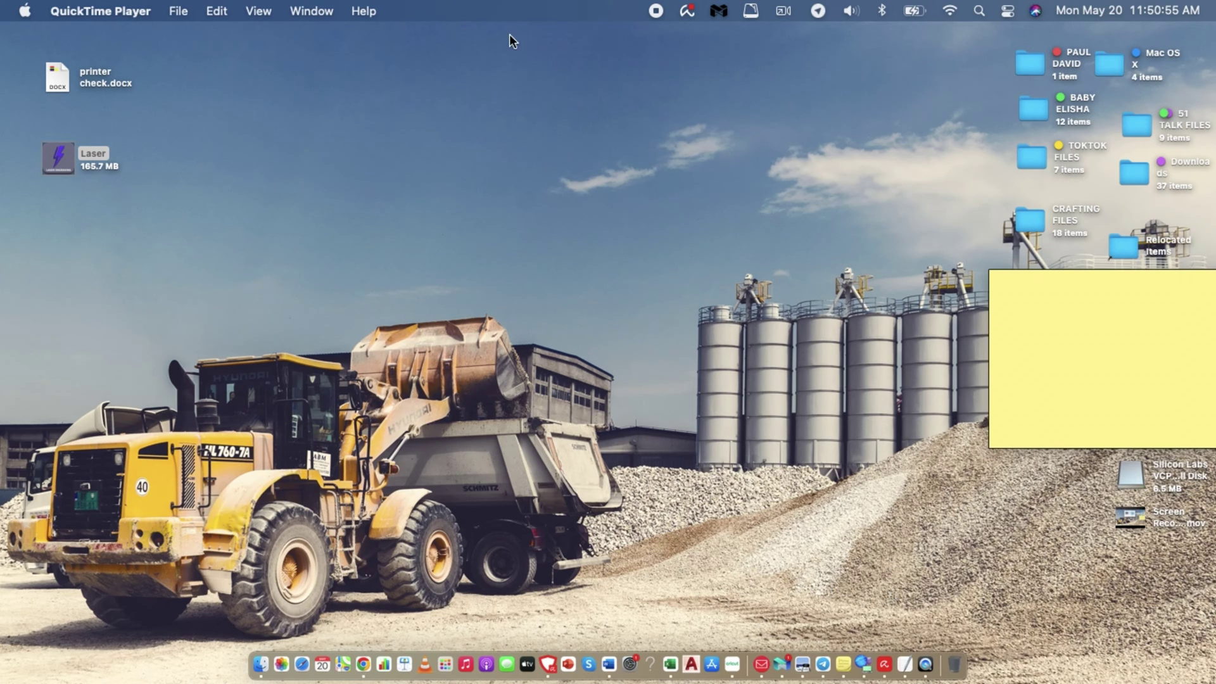
# Step: Launch Laser engraving machine v2.1.9 from the Laser disk image in Finder
pyautogui.doubleClick(53, 161)
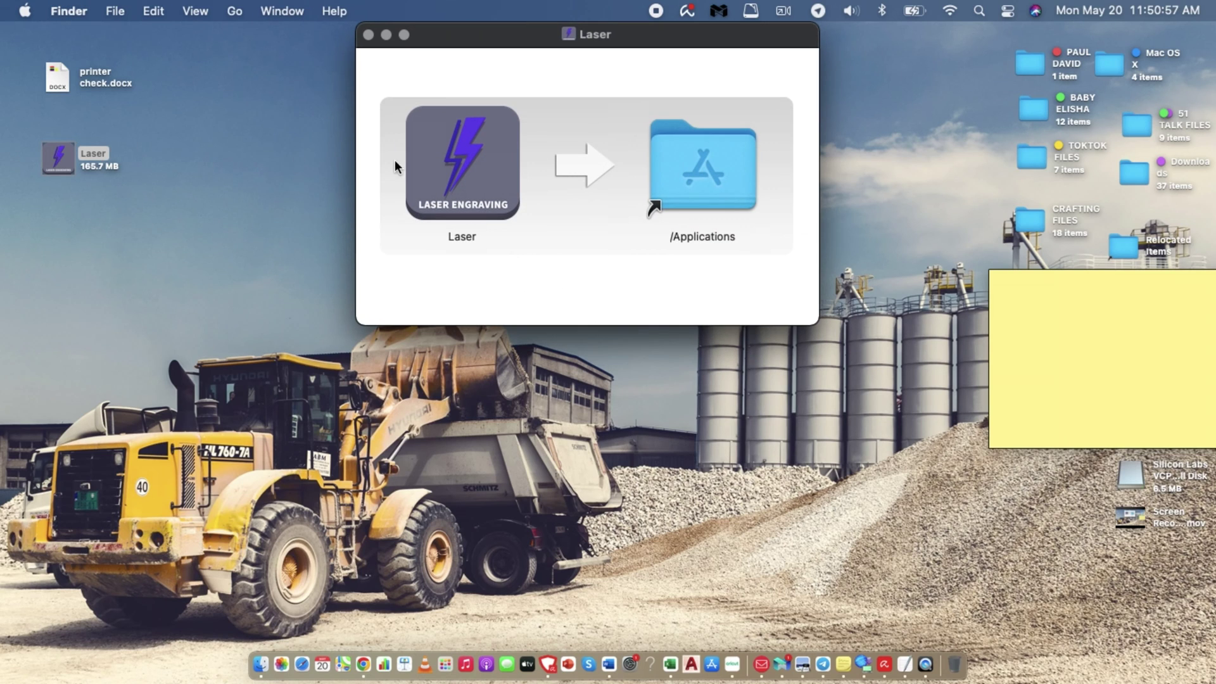
pyautogui.doubleClick(473, 166)
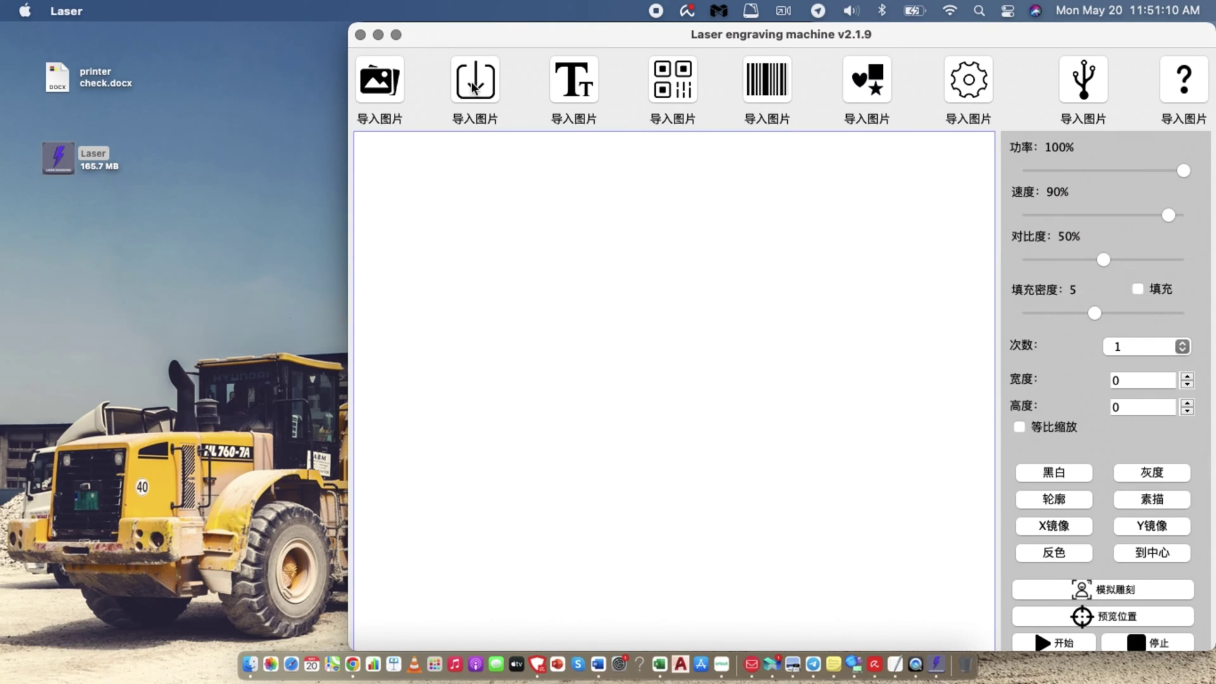
# Step: Add a minimum-size Tahoma text line, replacing ABCD with the pasted name
pyautogui.click(587, 88)
pyautogui.click(236, 102)
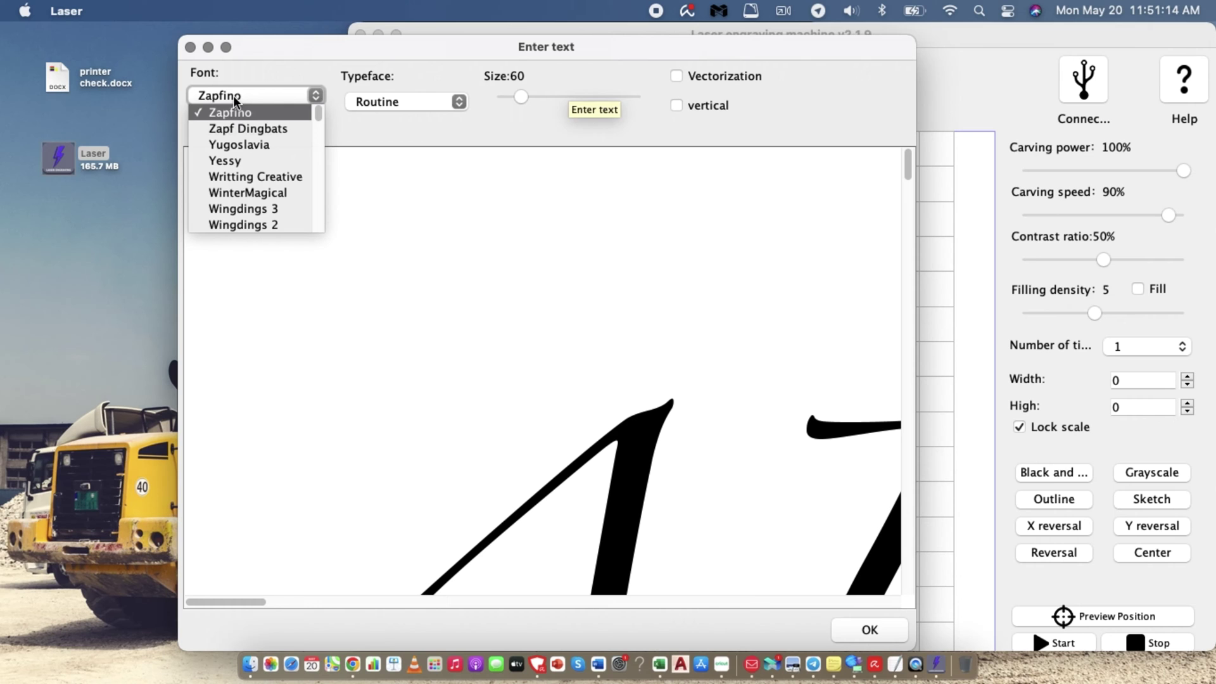
pyautogui.scroll(-2, 239, 143)
pyautogui.scroll(-2, 239, 140)
pyautogui.scroll(-3, 239, 143)
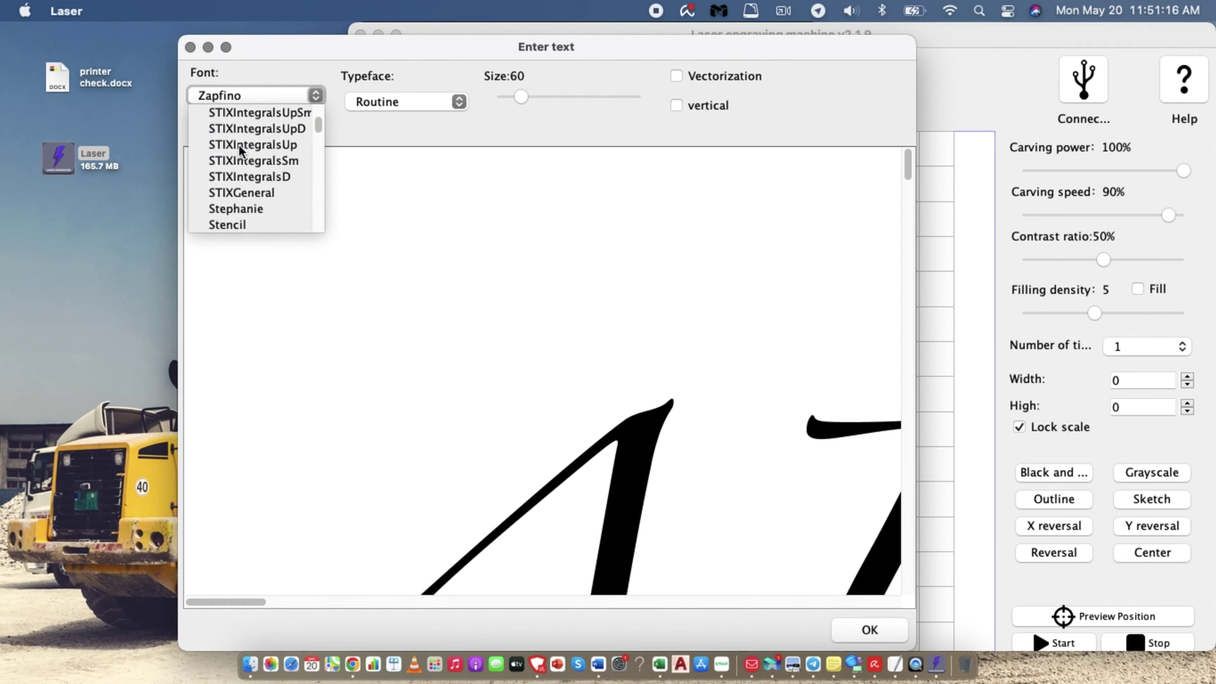
pyautogui.scroll(-3, 238, 142)
pyautogui.scroll(-3, 239, 145)
pyautogui.scroll(-3, 241, 149)
pyautogui.scroll(-3, 239, 149)
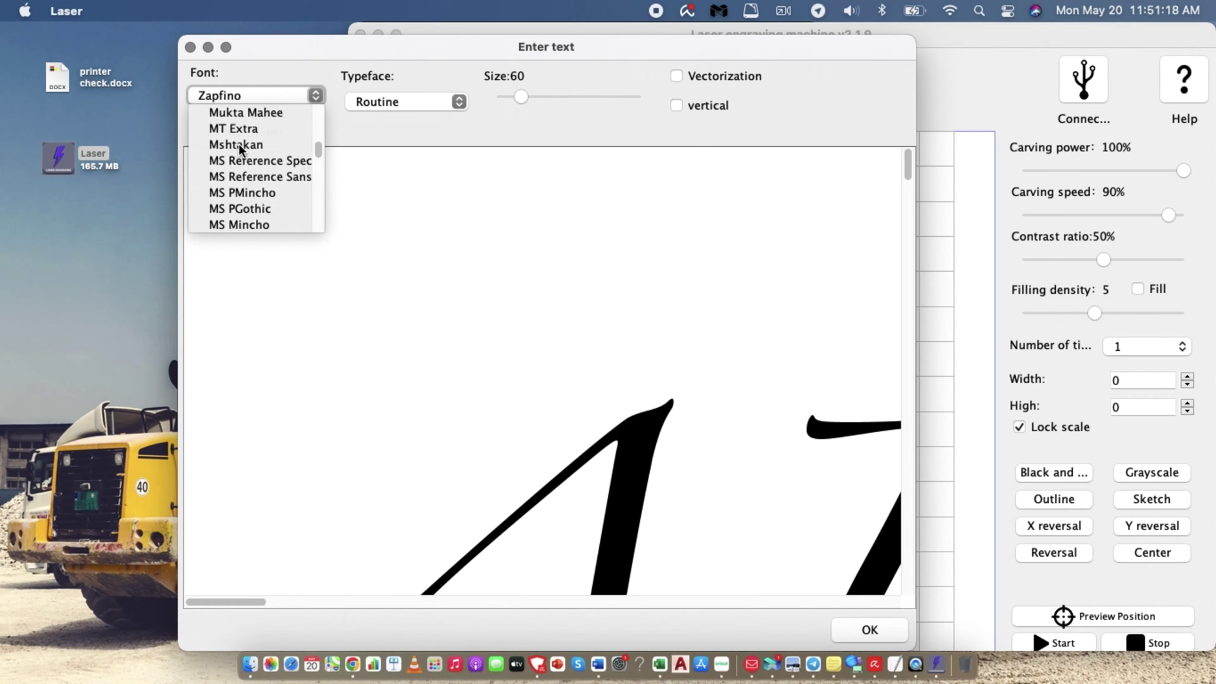
pyautogui.scroll(-3, 239, 149)
pyautogui.scroll(-5, 239, 148)
pyautogui.scroll(2, 238, 149)
pyautogui.scroll(3, 237, 149)
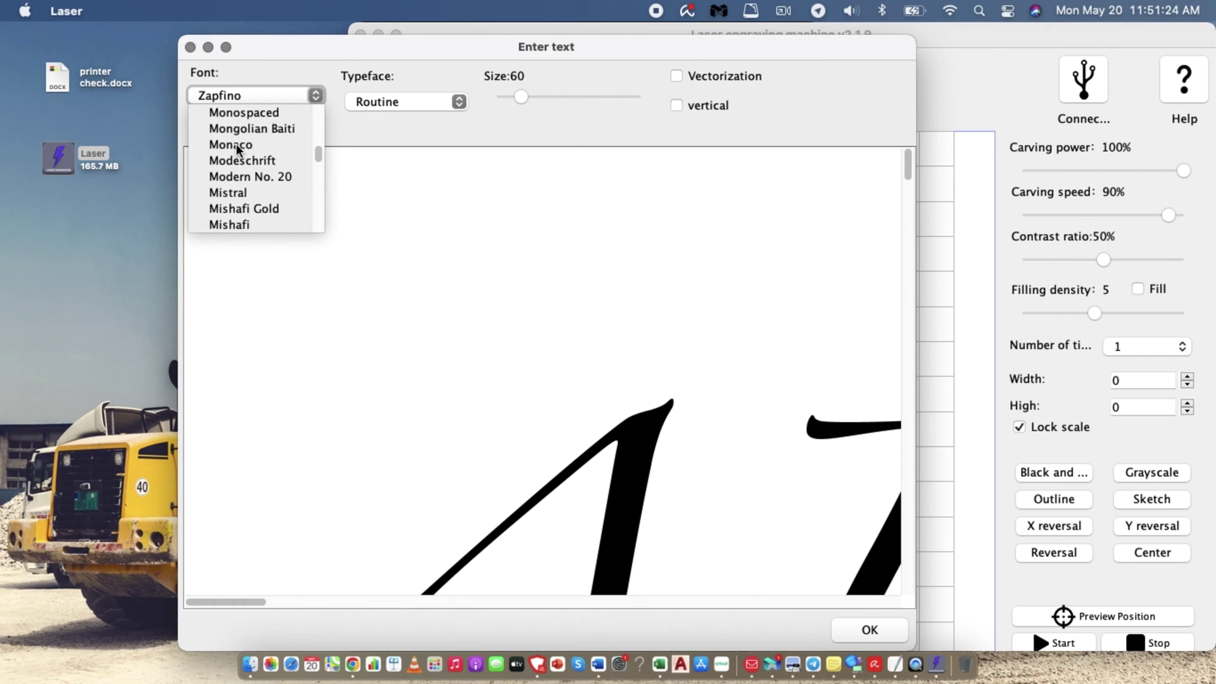
pyautogui.scroll(3, 238, 149)
pyautogui.scroll(3, 238, 149)
pyautogui.scroll(3, 236, 161)
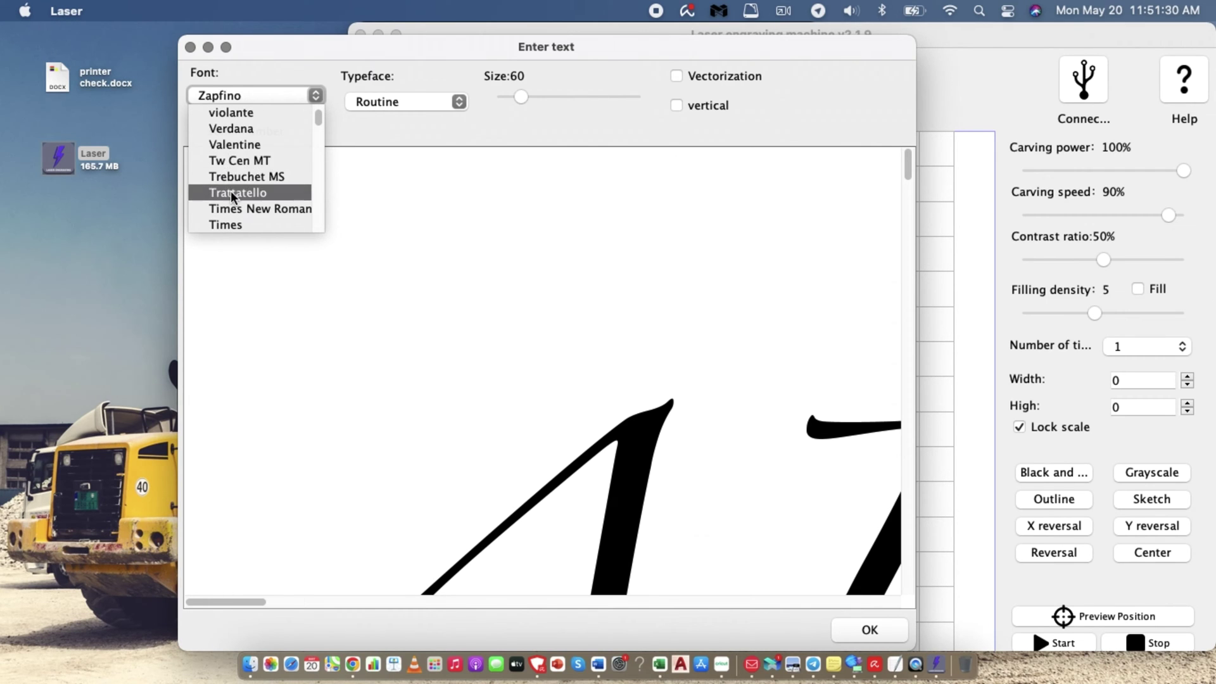
pyautogui.scroll(-3, 237, 218)
pyautogui.scroll(-3, 237, 217)
pyautogui.scroll(-2, 237, 215)
pyautogui.click(237, 211)
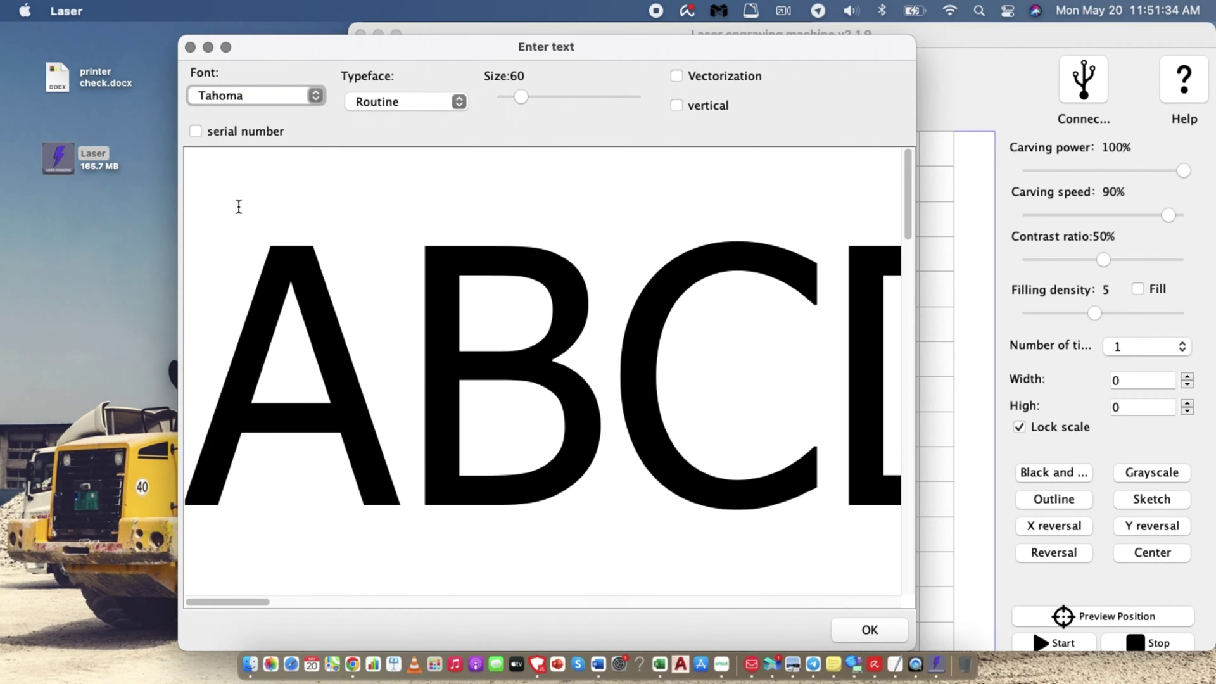
pyautogui.moveTo(525, 105); pyautogui.dragTo(448, 253)
pyautogui.press('BackSpace')
pyautogui.press('BackSpace')
pyautogui.press('BackSpace')
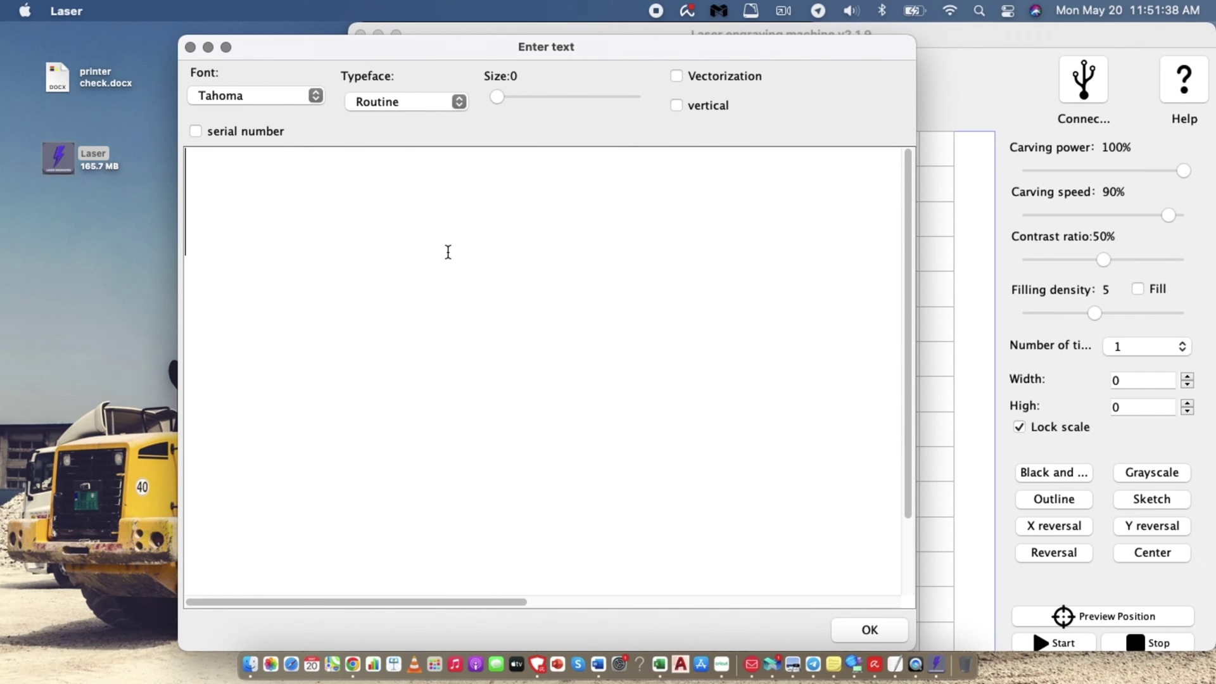
pyautogui.press('super+v')
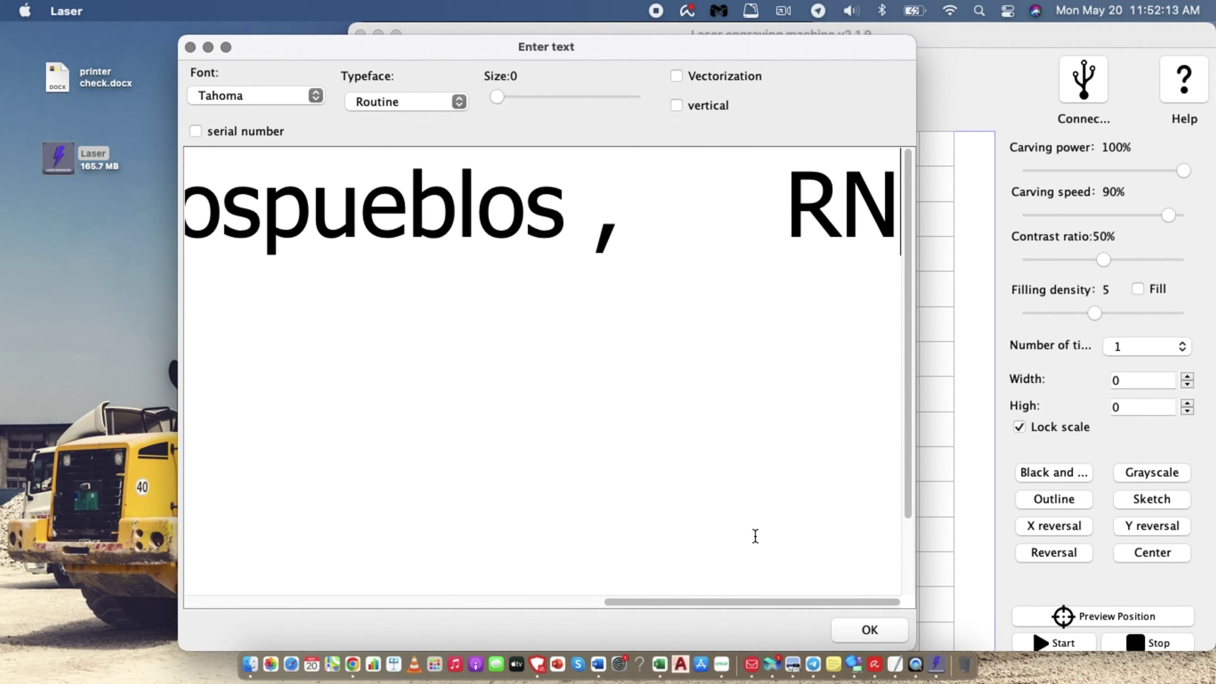
pyautogui.click(858, 629)
# Step: Move the name line right to X 11 and widen it to 47
pyautogui.click(1187, 410)
pyautogui.click(1187, 410)
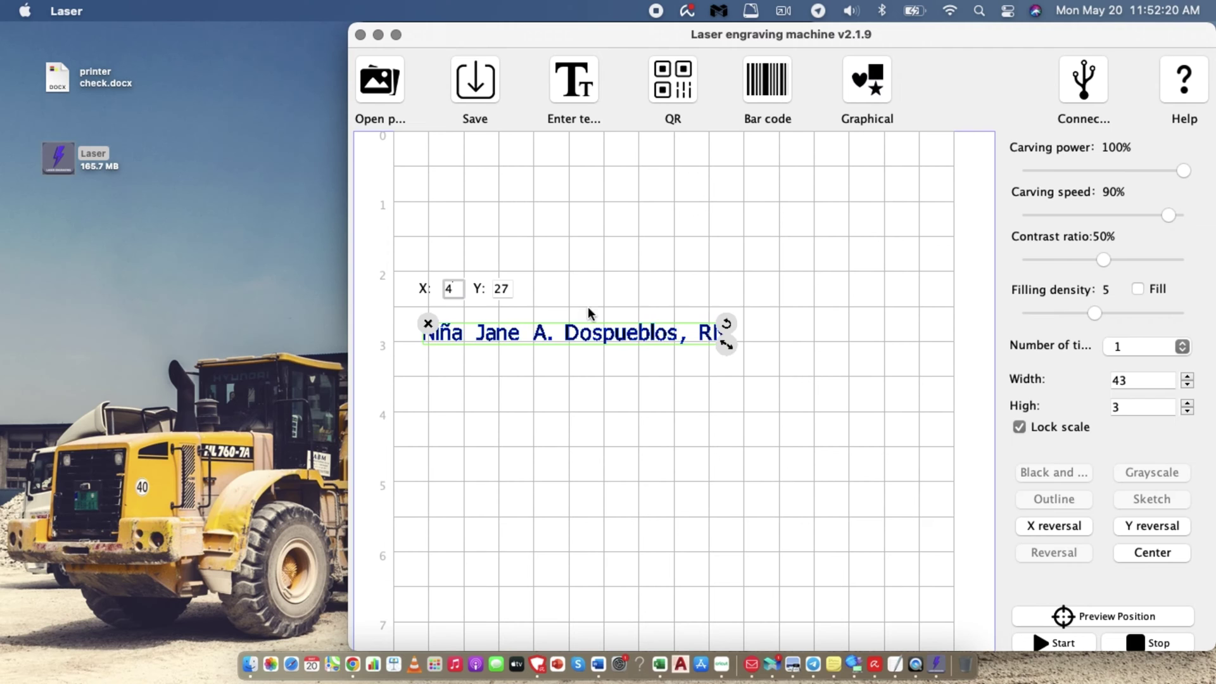
pyautogui.moveTo(589, 317); pyautogui.dragTo(627, 333)
pyautogui.scroll(1, 630, 334)
pyautogui.scroll(-2, 632, 334)
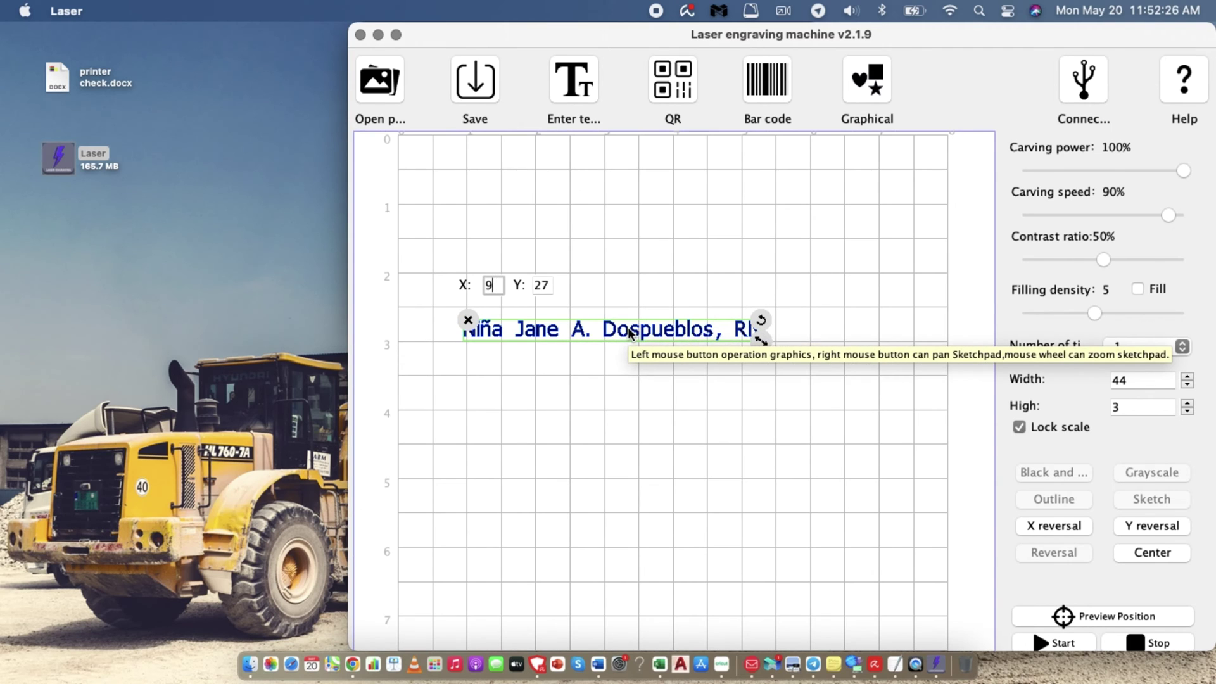
pyautogui.click(1187, 376)
pyautogui.click(1187, 378)
pyautogui.click(1187, 378)
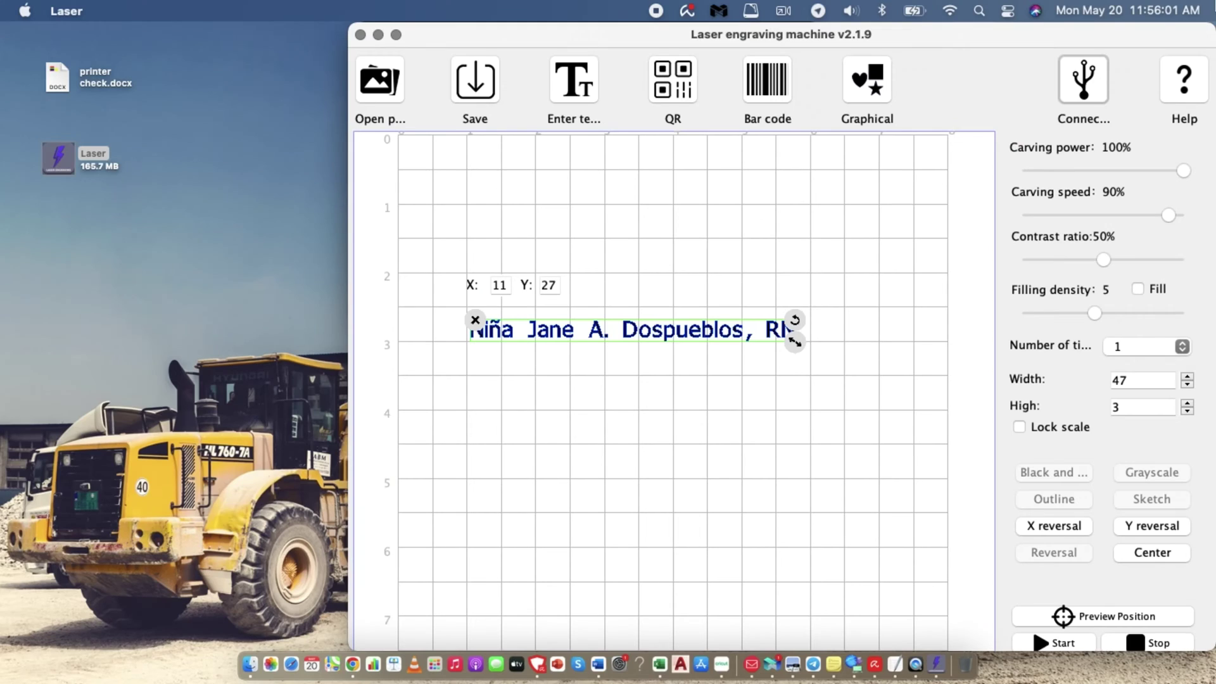
# Step: Connect to the engraver and lower carving power to about 35%
pyautogui.click(1086, 84)
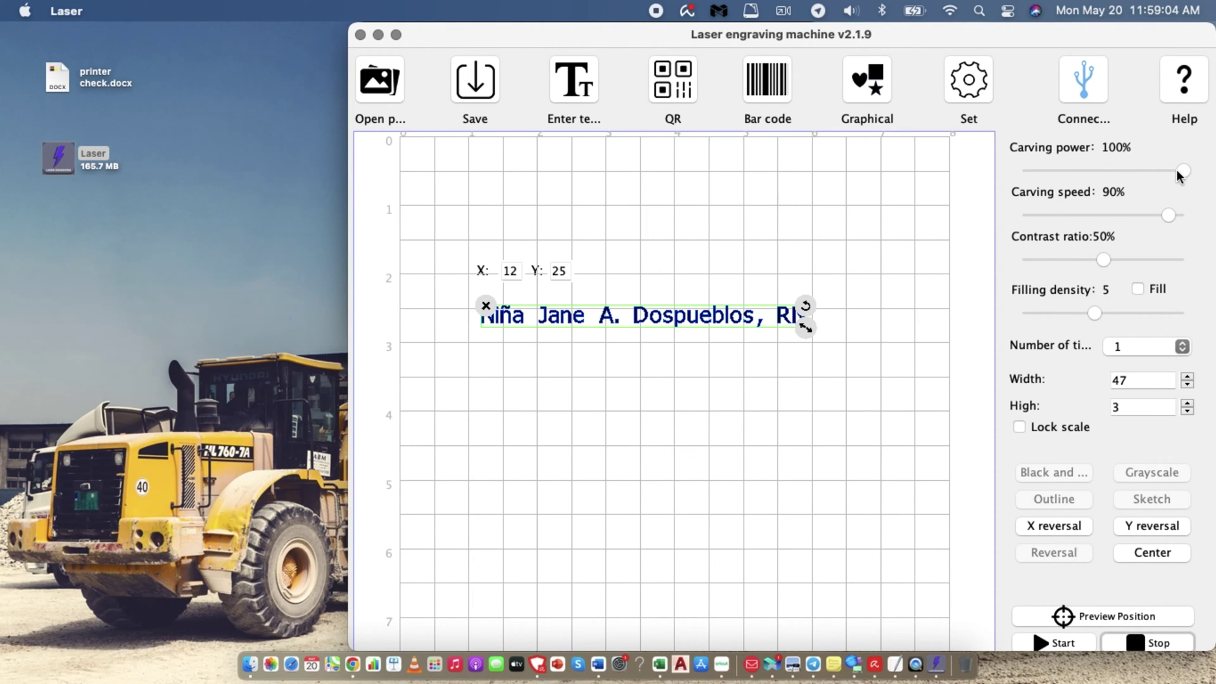
pyautogui.moveTo(1183, 175); pyautogui.dragTo(1122, 176)
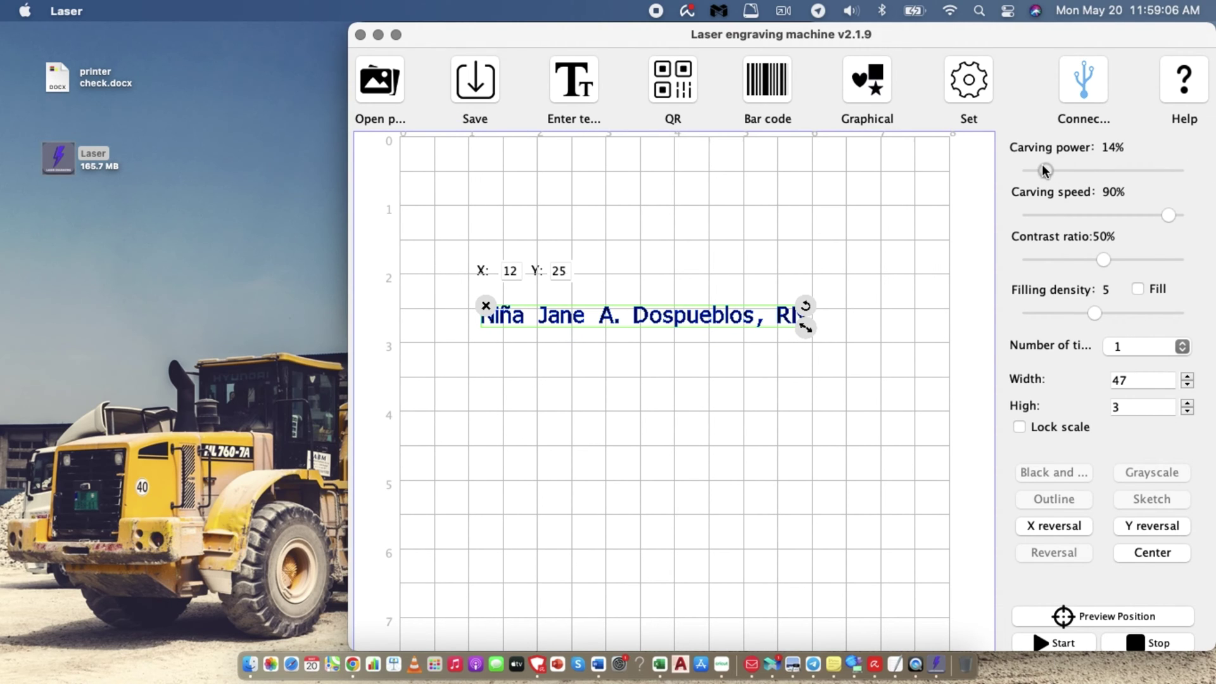